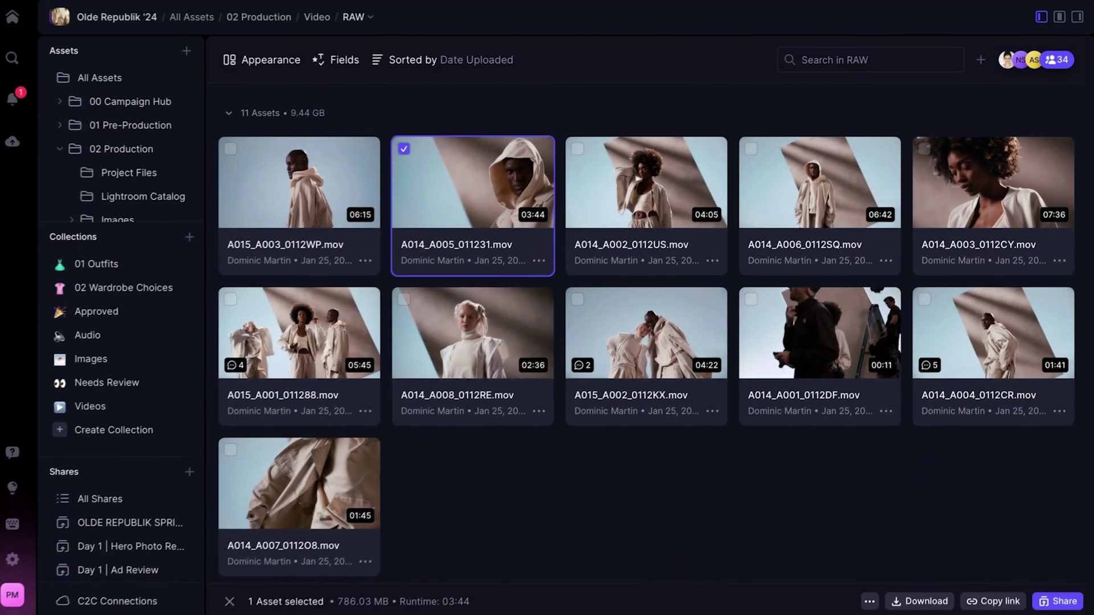
Show the preview beside the grid, play a clip, then open A015_A001_011288.mov in the player.
left_click(1060, 18)
left_click(917, 261)
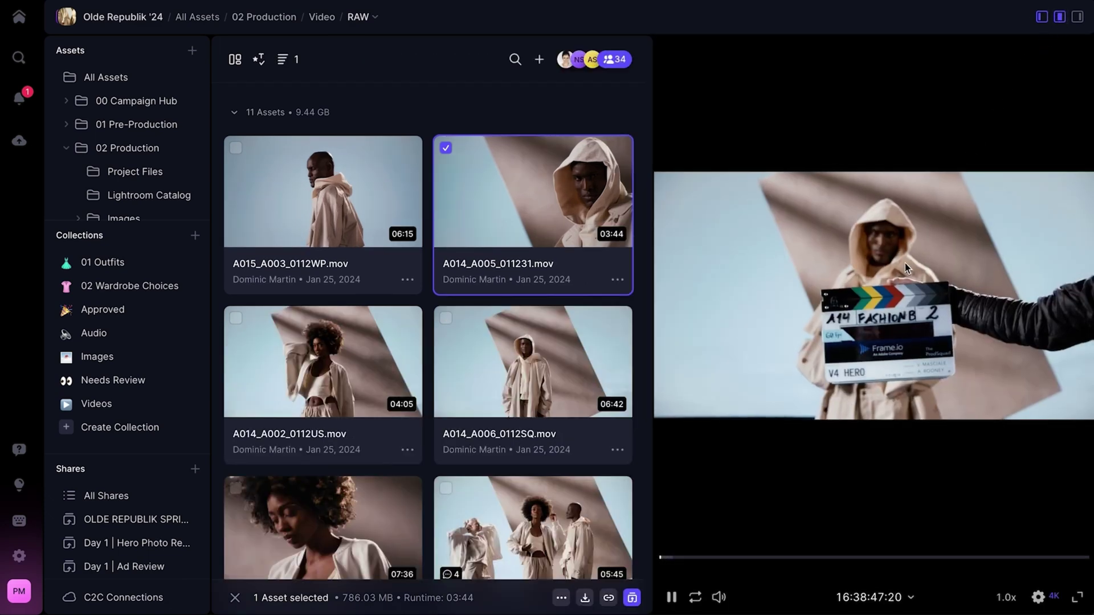
left_click_drag(649, 118, 642, 222)
double_click(577, 286)
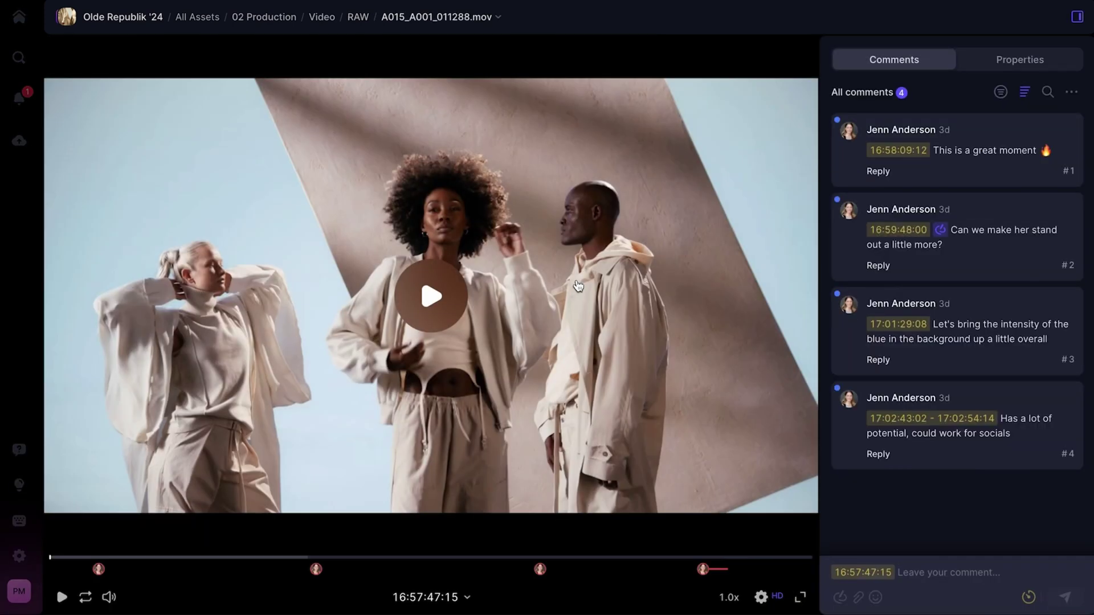
Pin the comment 'Start this clip in focus' on the clapperboard at 16:57:47:21.
left_click(432, 296)
left_click(442, 299)
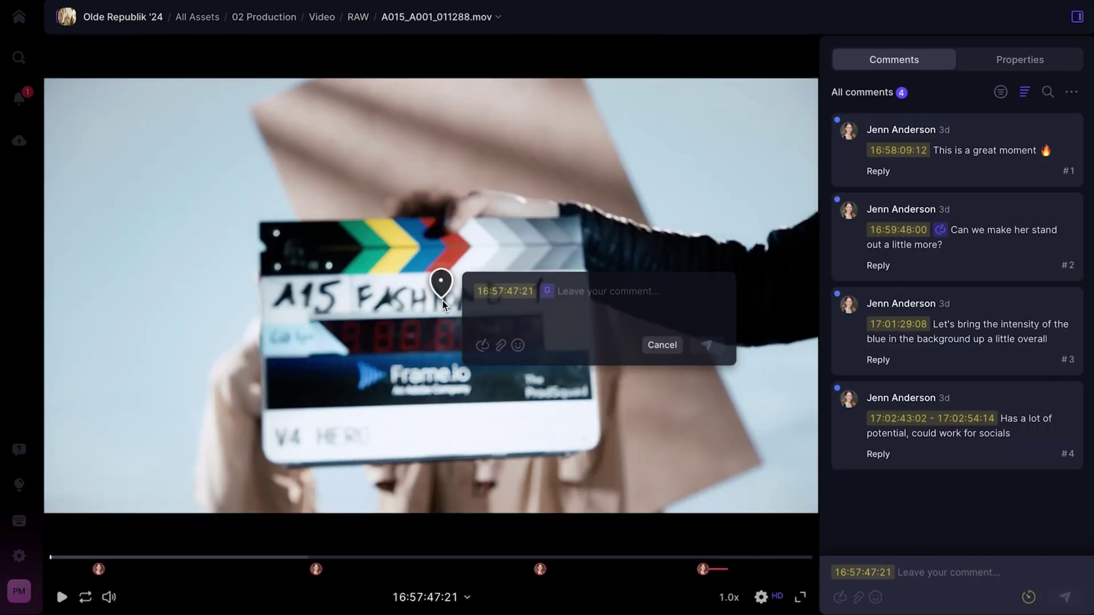
type("in focus")
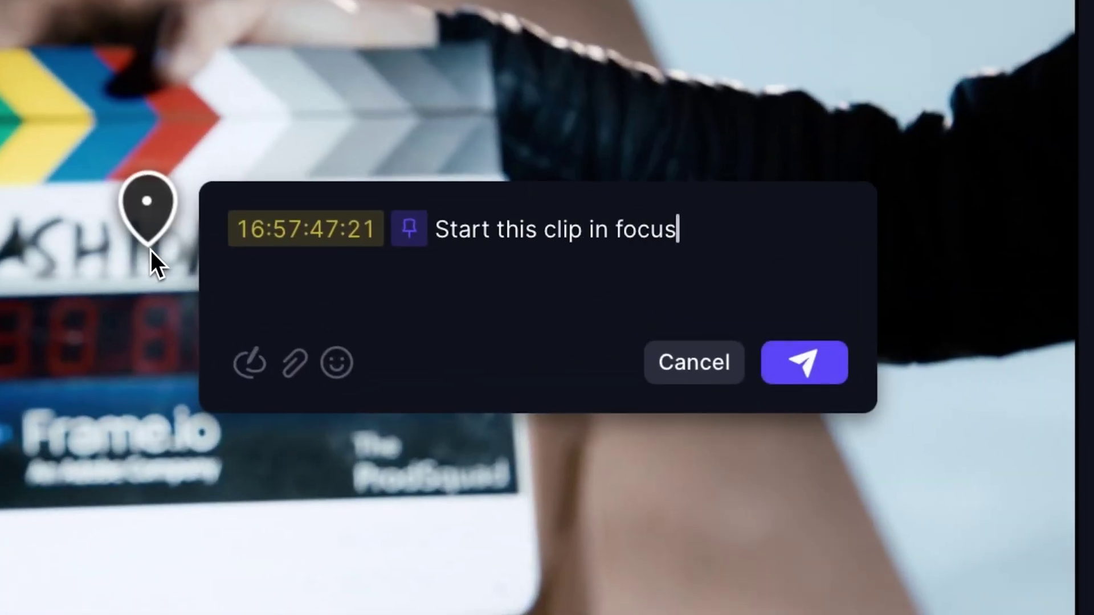
left_click(804, 362)
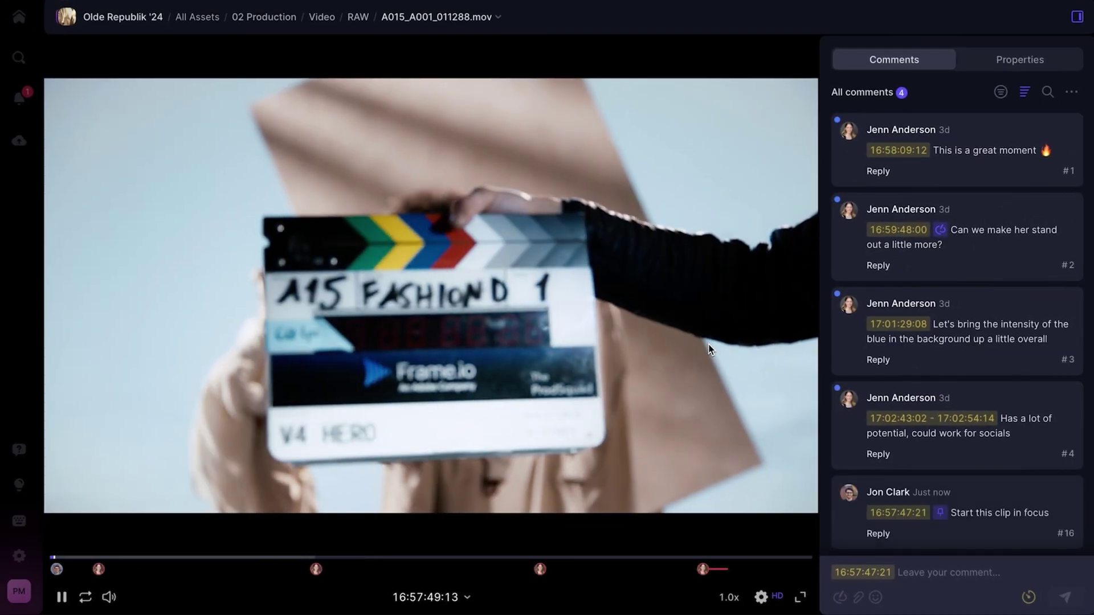
left_click(761, 596)
Zoom the picture in from 27% to 50% and draw a rectangle annotation on it.
mouse_move(766, 560)
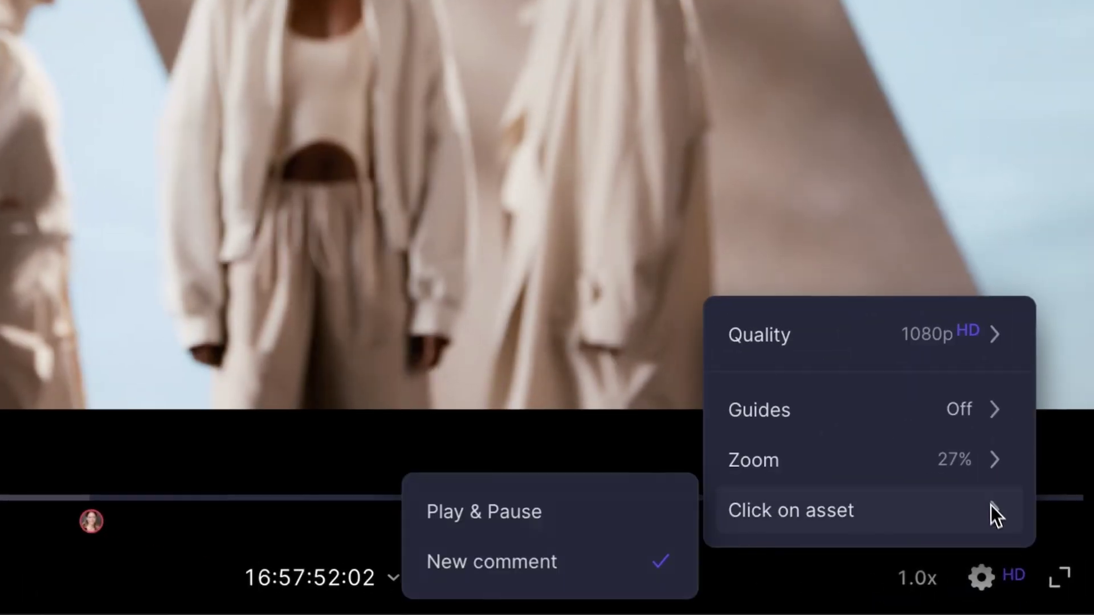
mouse_move(976, 461)
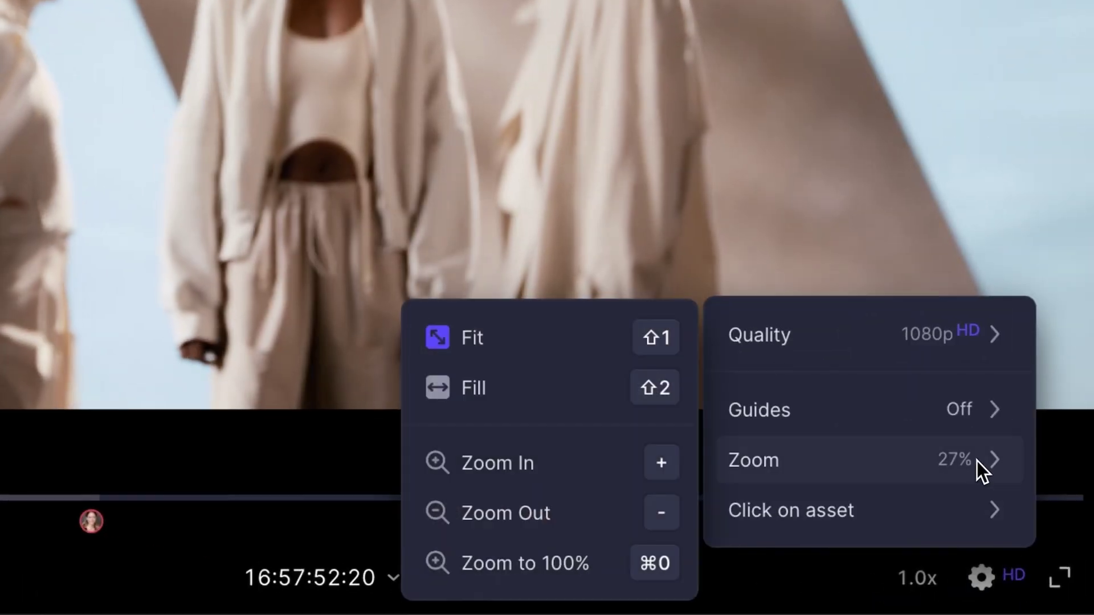
left_click(659, 464)
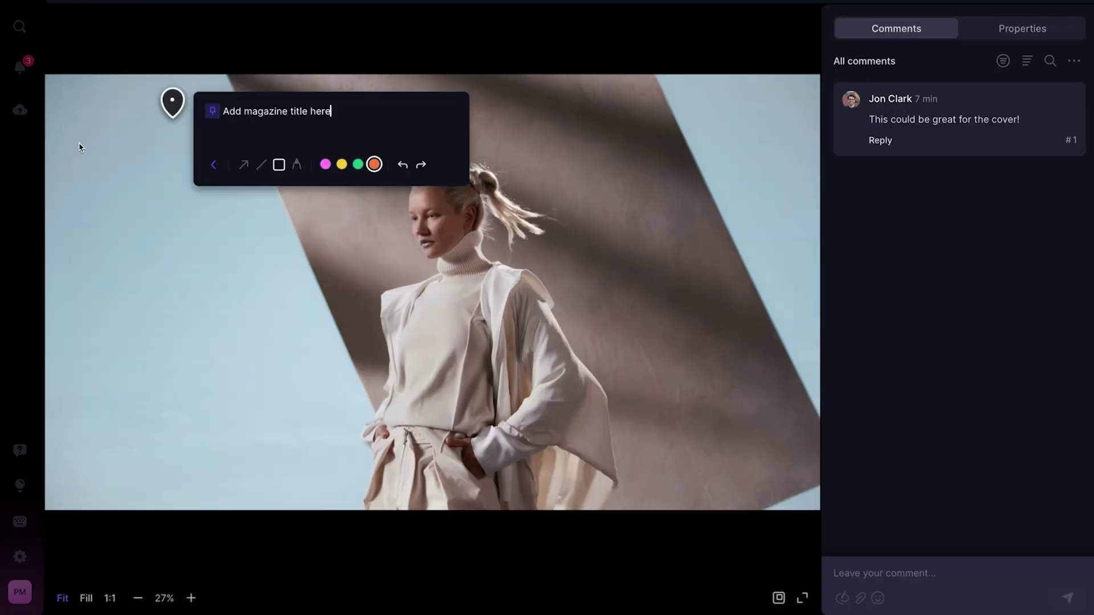
left_click_drag(80, 143, 315, 362)
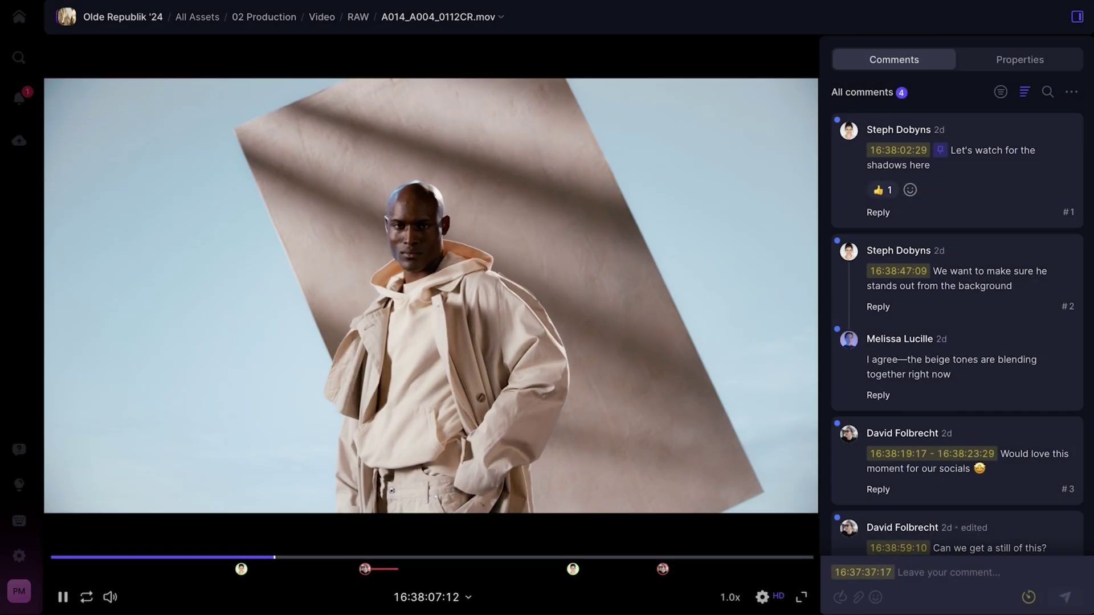
Turn on the 'Click on asset' playback setting and return to the RAW folder.
left_click(779, 600)
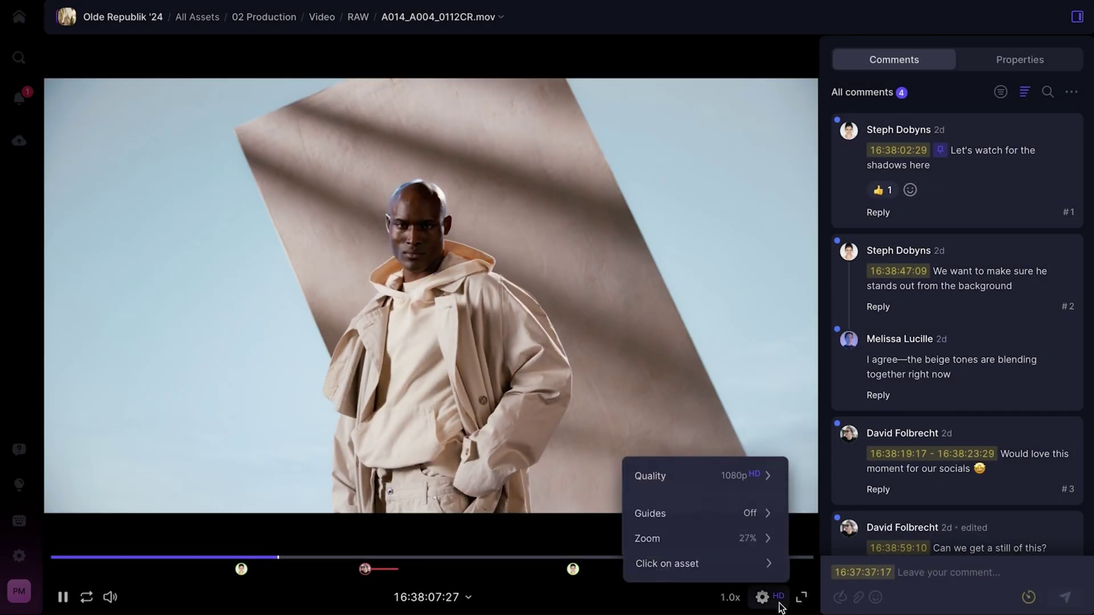
mouse_move(769, 565)
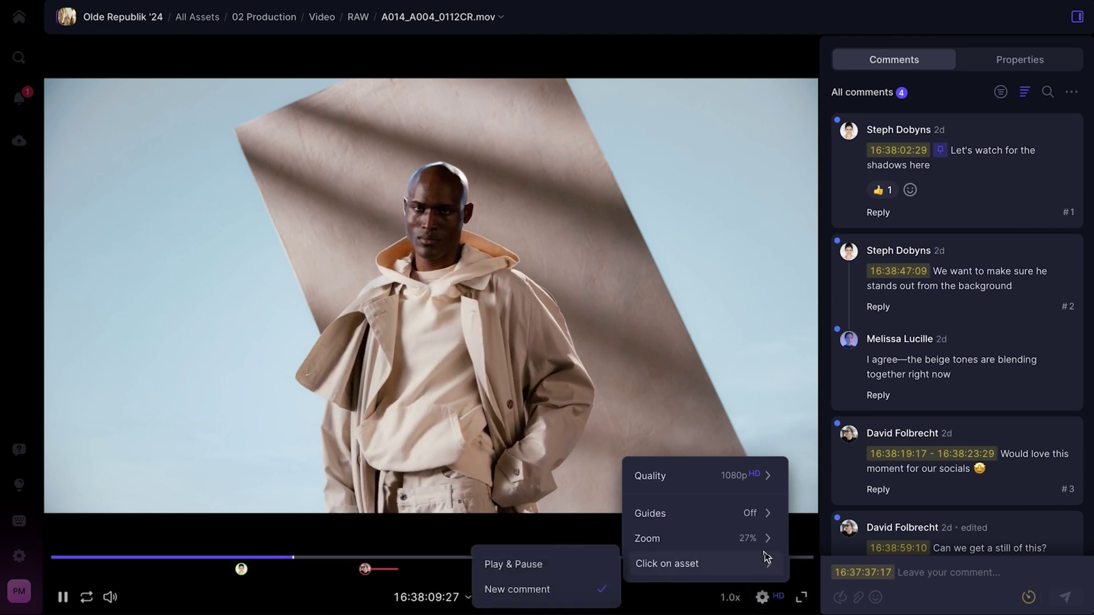
mouse_move(762, 540)
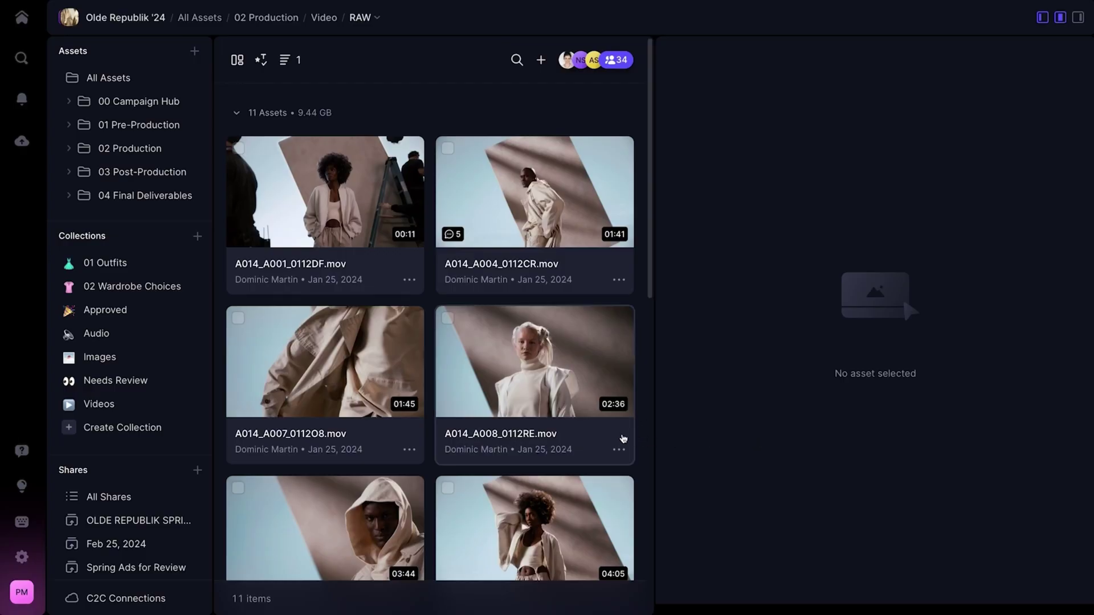
Preview and play A014_A008_0112RE.mov beside the RAW folder grid.
left_click(621, 438)
left_click(673, 596)
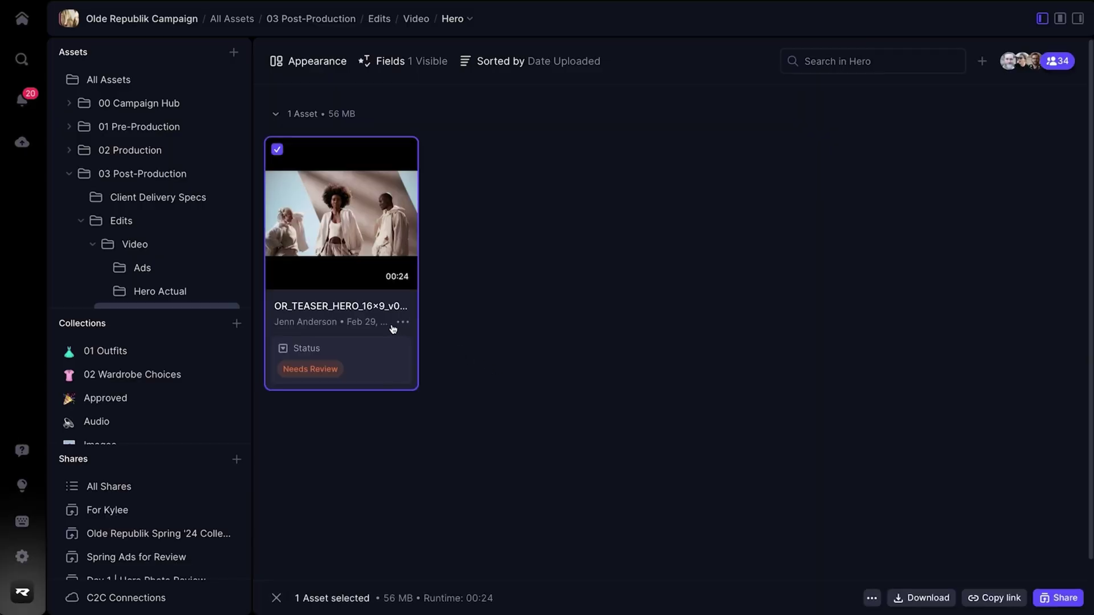
Open the OR_TEASER_HERO edit from 03 Post-Production / Edits / Hero in the player.
double_click(393, 328)
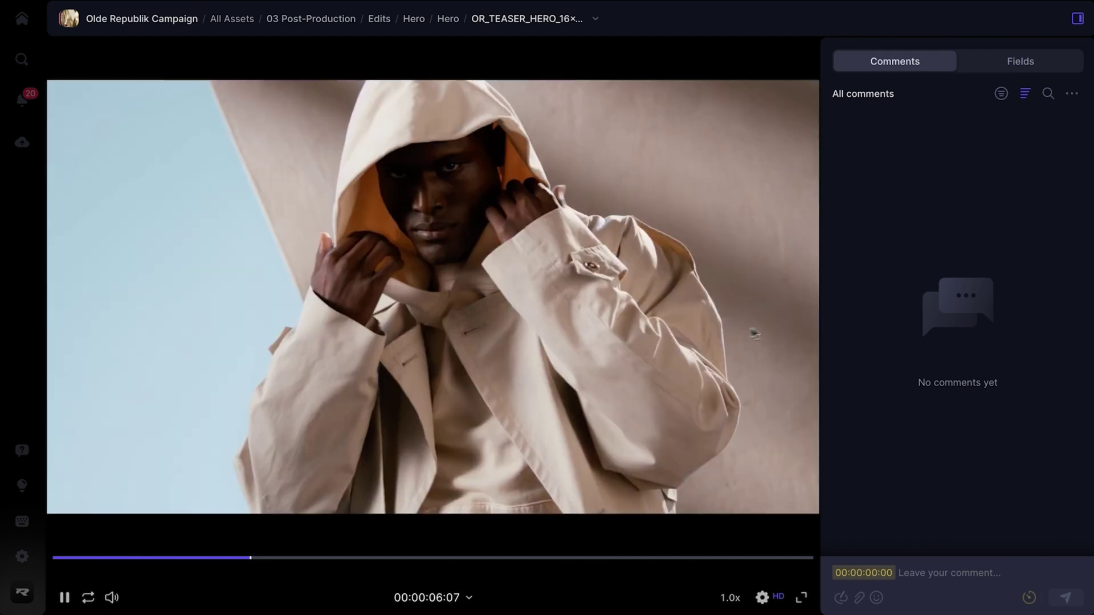
Pin a comment on the model's jacket at 00:00:07:01 tagging a teammate to brighten it.
left_click(376, 401)
type("@s")
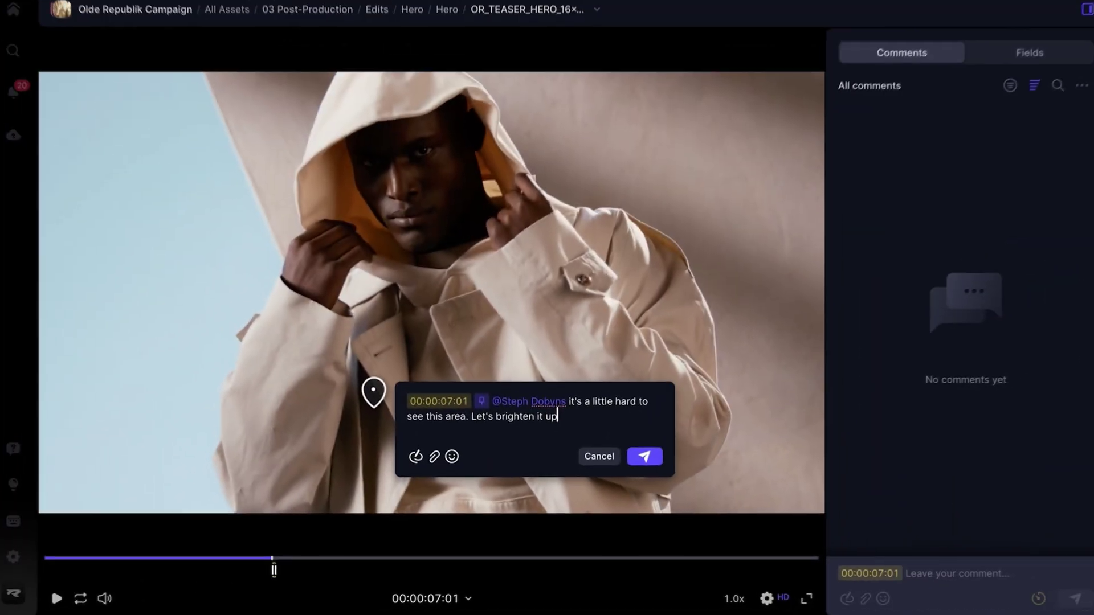
key("Return")
key("space")
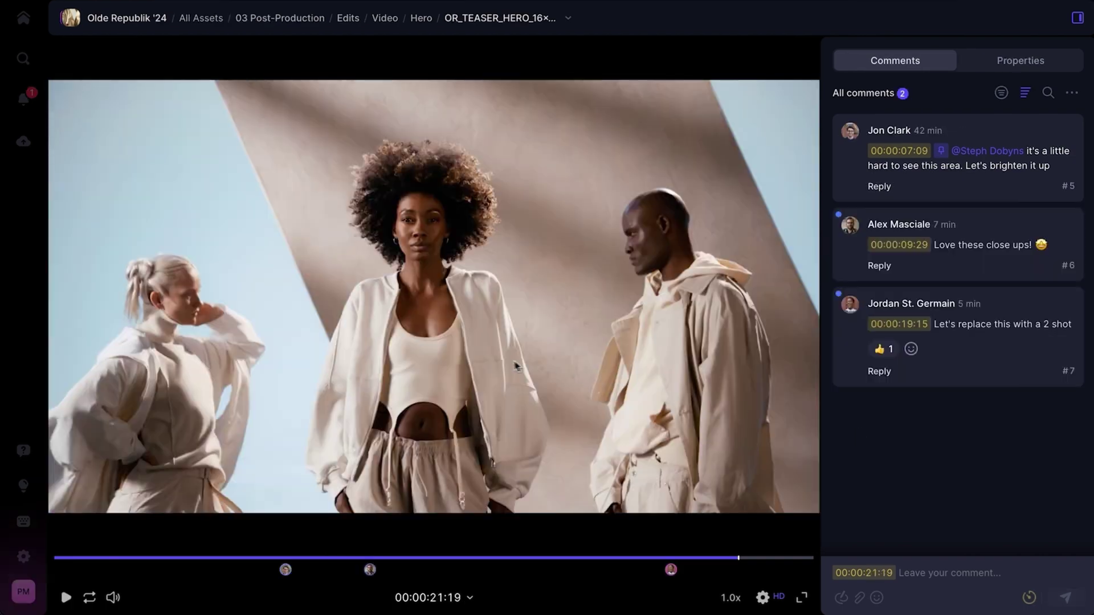
Pin 'Saturate the blue here to match the other clips' on the blue background.
left_click(288, 340)
type("Saturate the blue here")
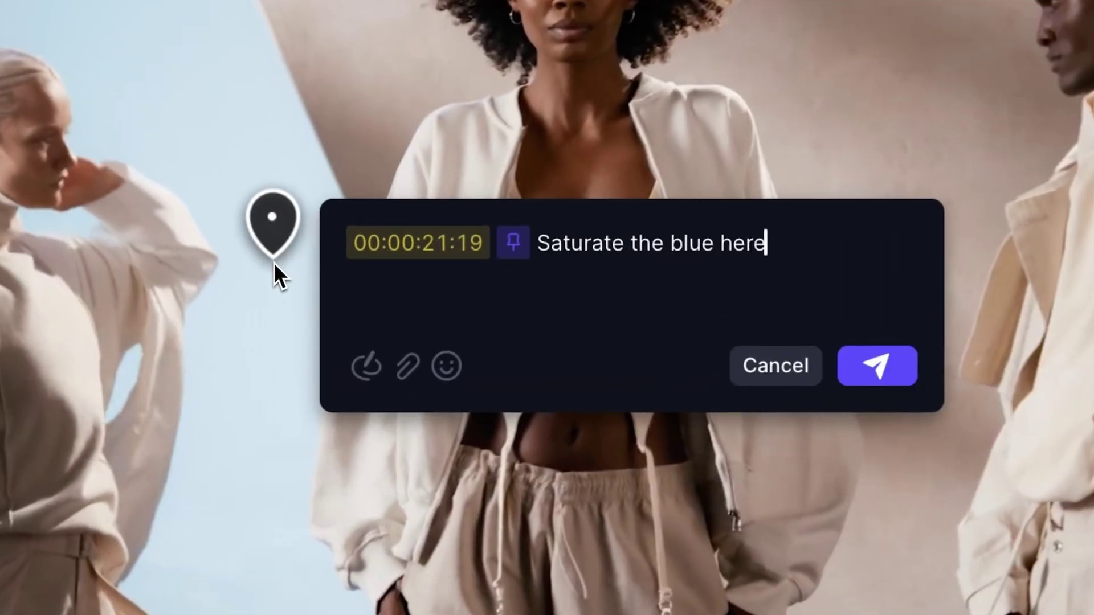
type(" to match the other clips")
key("Return")
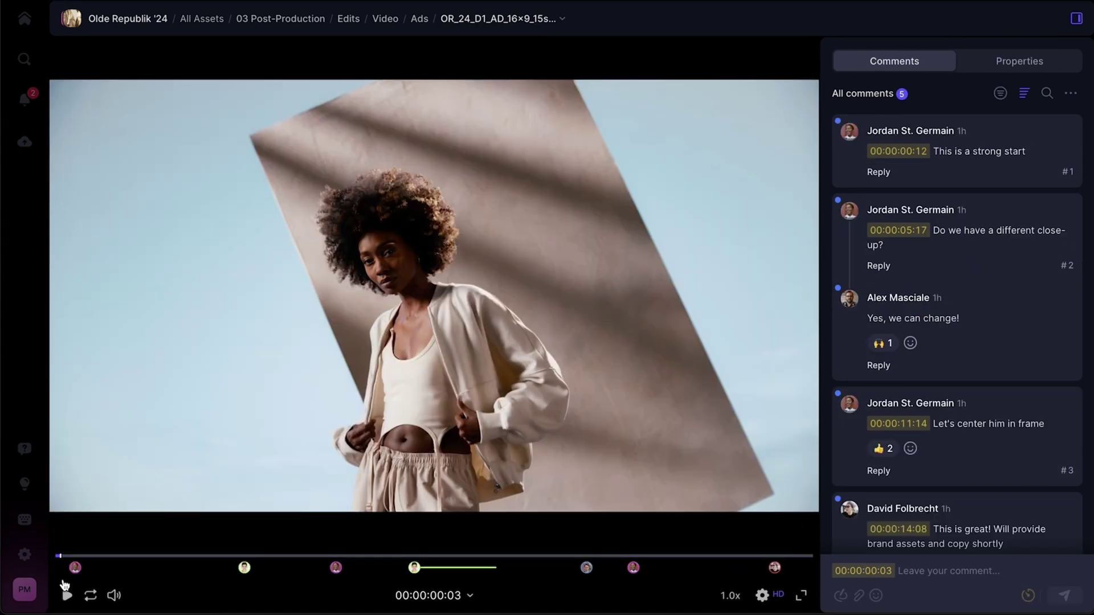
Jump to an ad-clip comment marker, then draft 'Can we adjust the contrast and vibrance to match this still?' at 00:00:03:15.
mouse_move(71, 575)
mouse_move(243, 576)
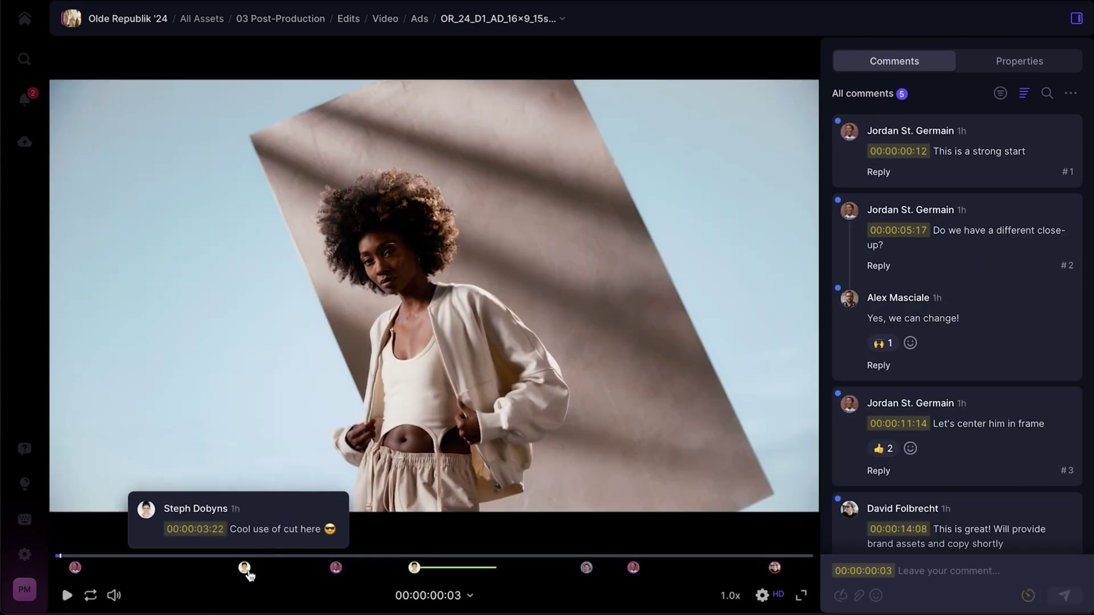
mouse_move(337, 574)
mouse_move(415, 577)
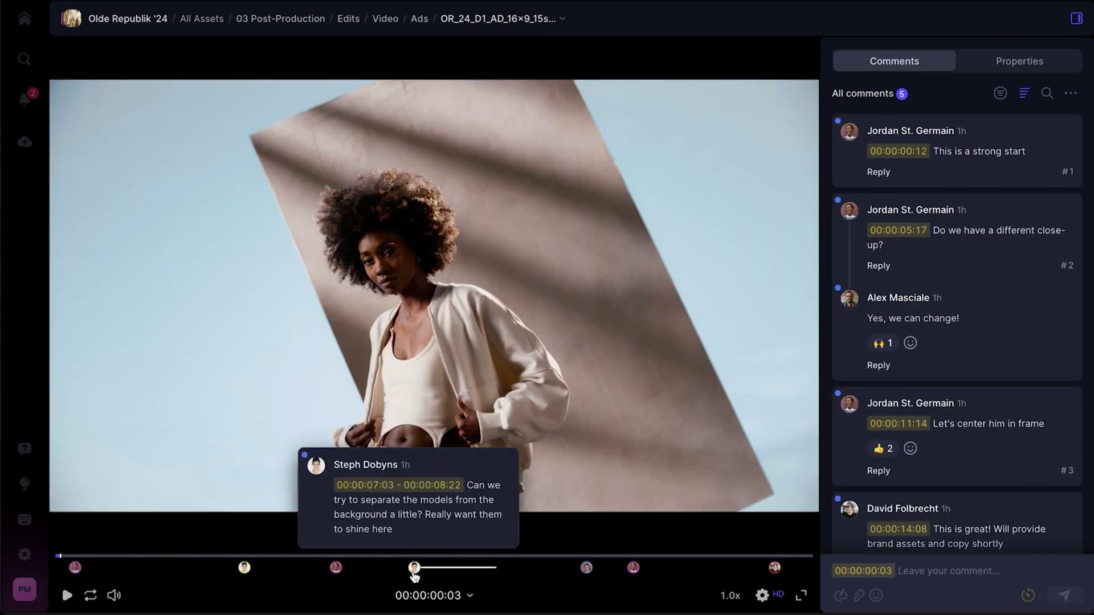
left_click(587, 568)
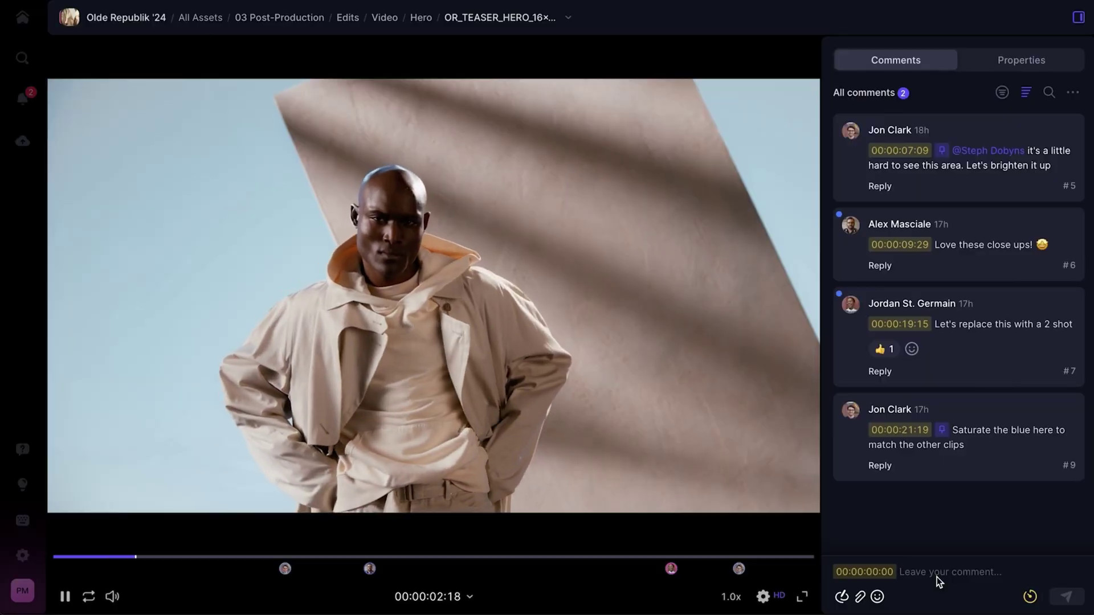
left_click(937, 572)
type("Can we adjust the contrast and vibrance to match this still?")
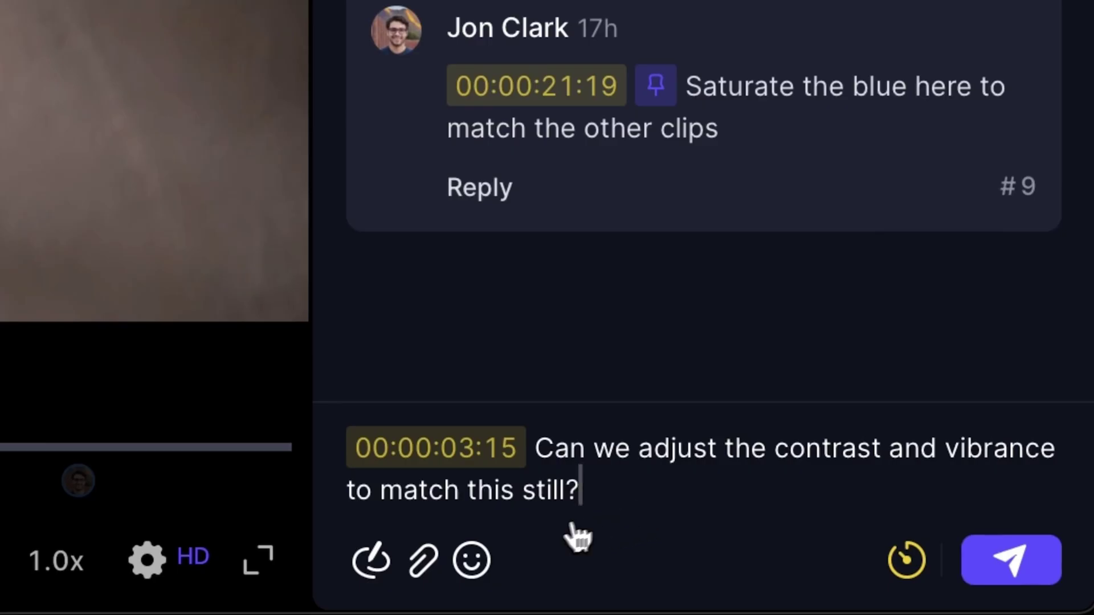
Attach OR_24_D1_1854960.jpg to the 00:00:03:15 contrast comment, post it, and preview the still.
left_click(424, 561)
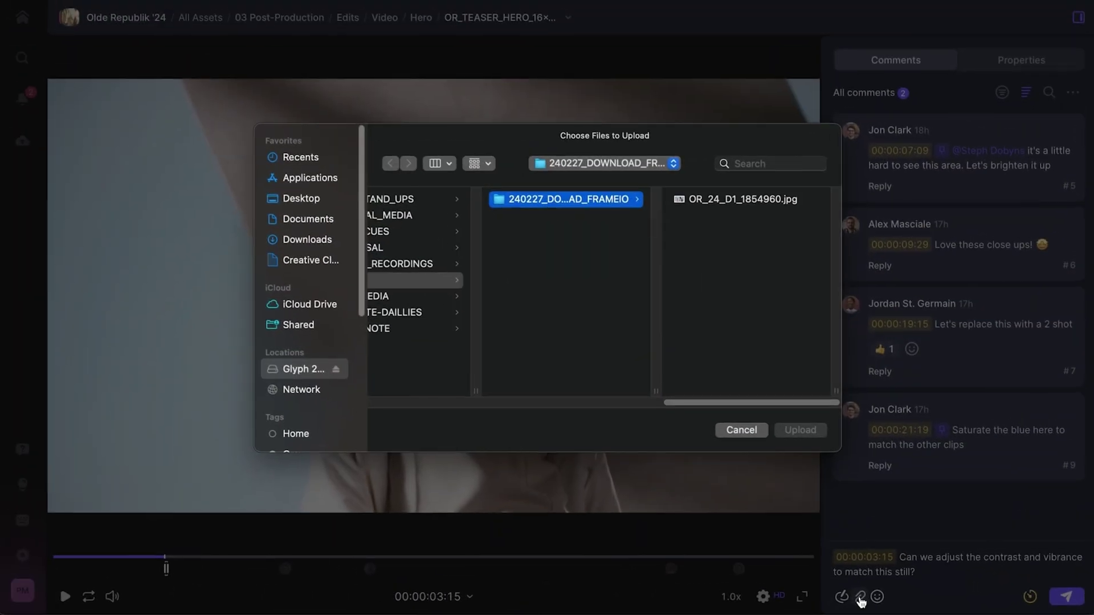
left_click(798, 200)
key("Return")
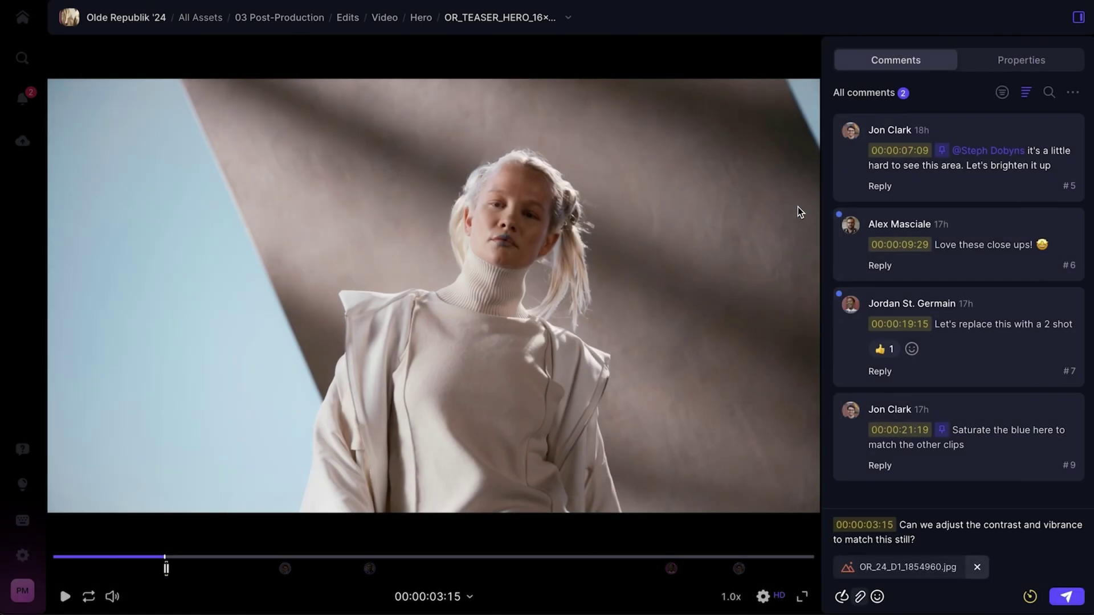
left_click(1071, 597)
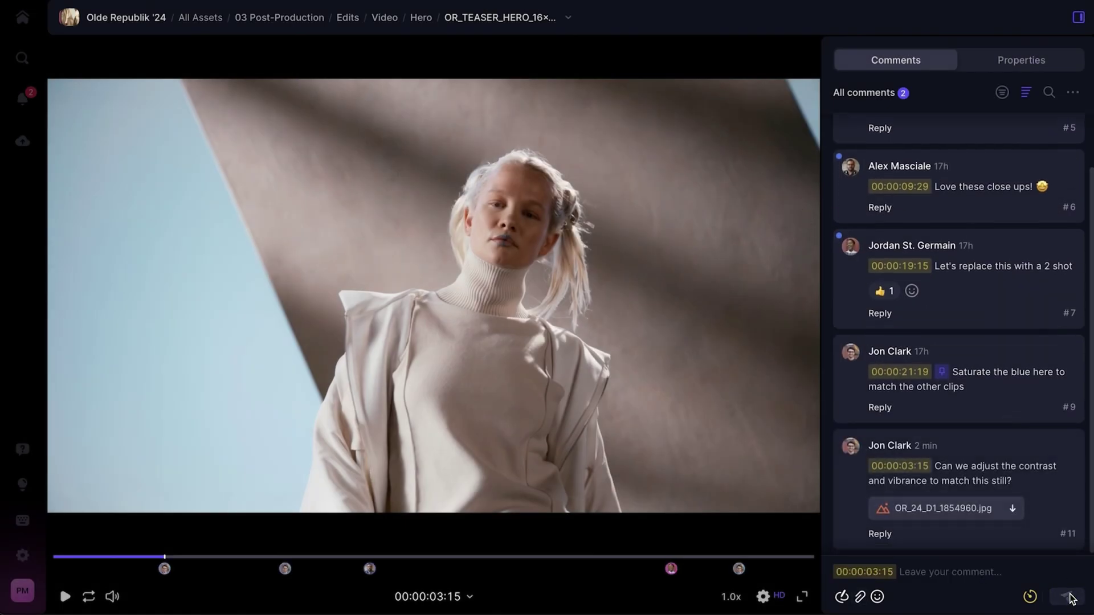
left_click(985, 519)
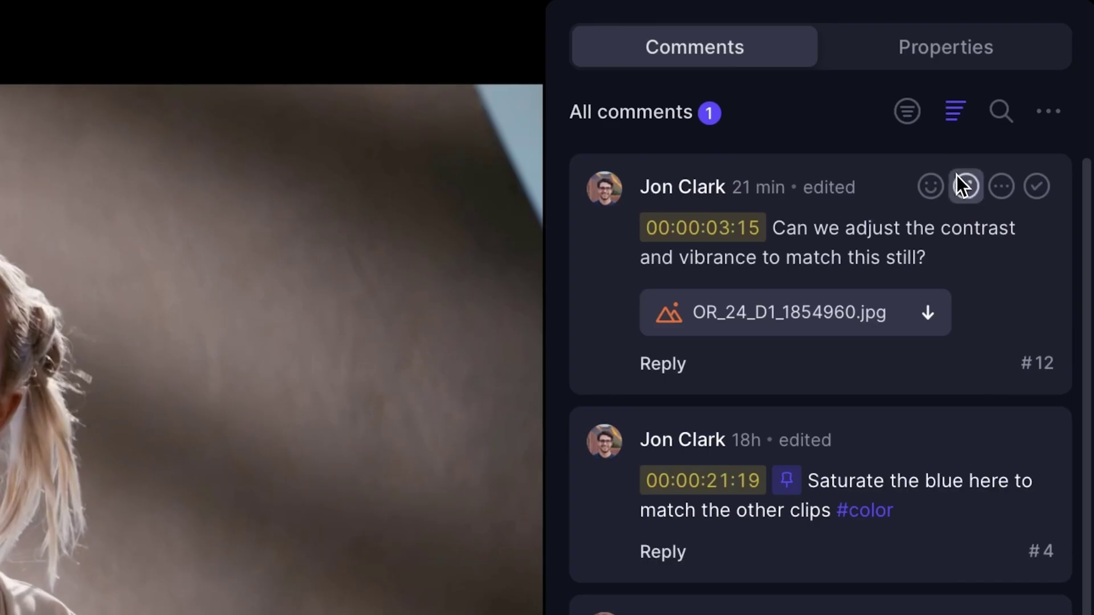
Add a #color tag to the contrast-and-vibrance comment and save it.
left_click(1031, 445)
type("#color")
key("Return")
key("Return")
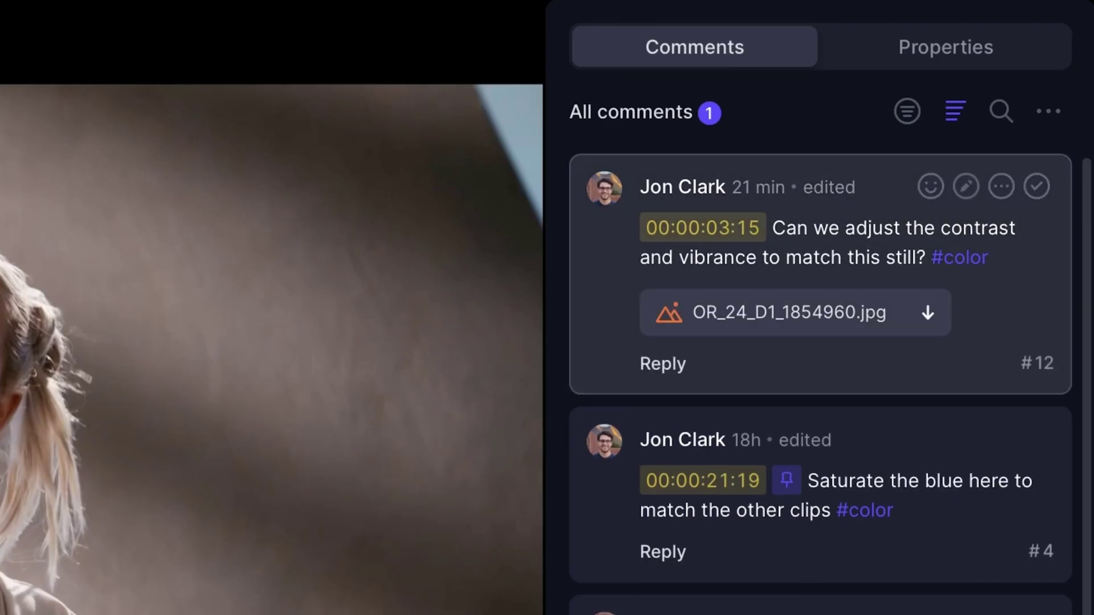
Search comments for #color, then end a cleared-shot question comment with a #flag tag.
left_click(1001, 112)
type("#color")
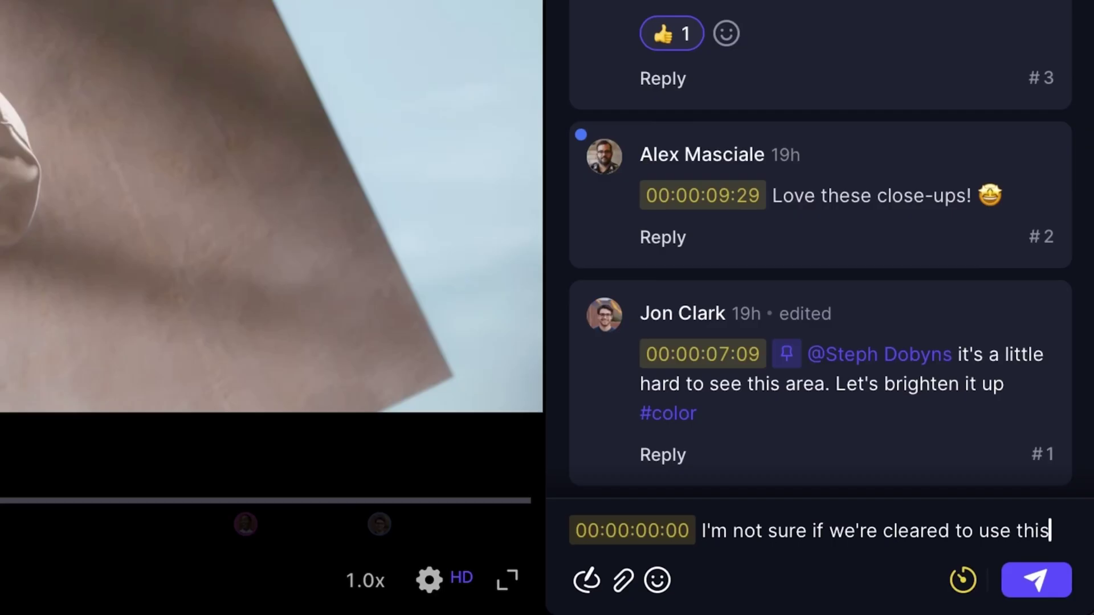
type("shot #flag")
key("Return")
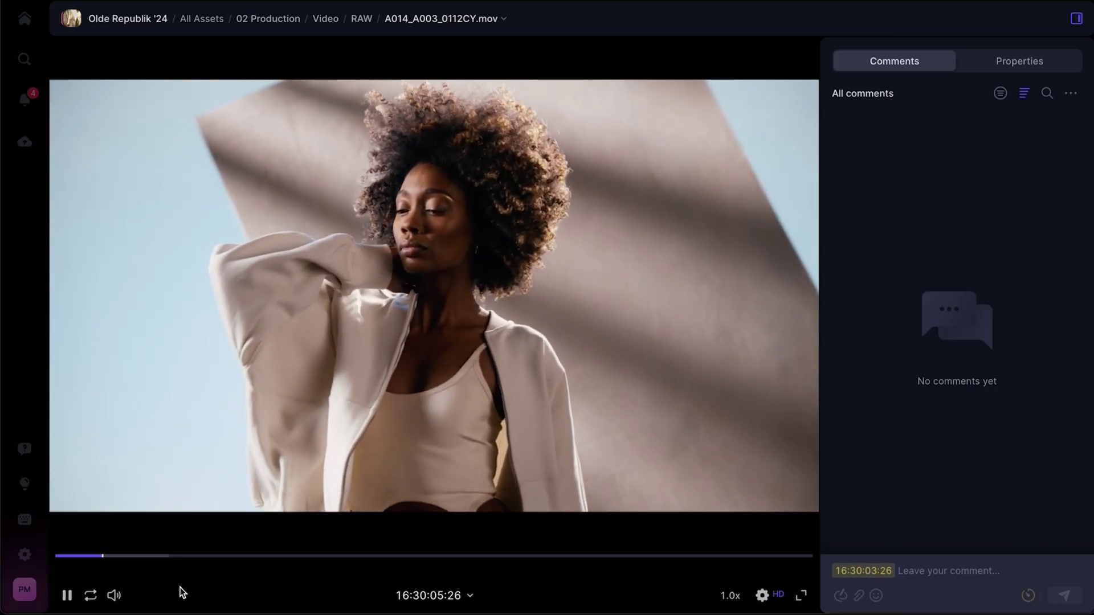
Post pinned 'Start this clip here' at 16:30:06:13 and 'Can we create a separate still from this frame?' at 16:30:13:08.
left_click(158, 450)
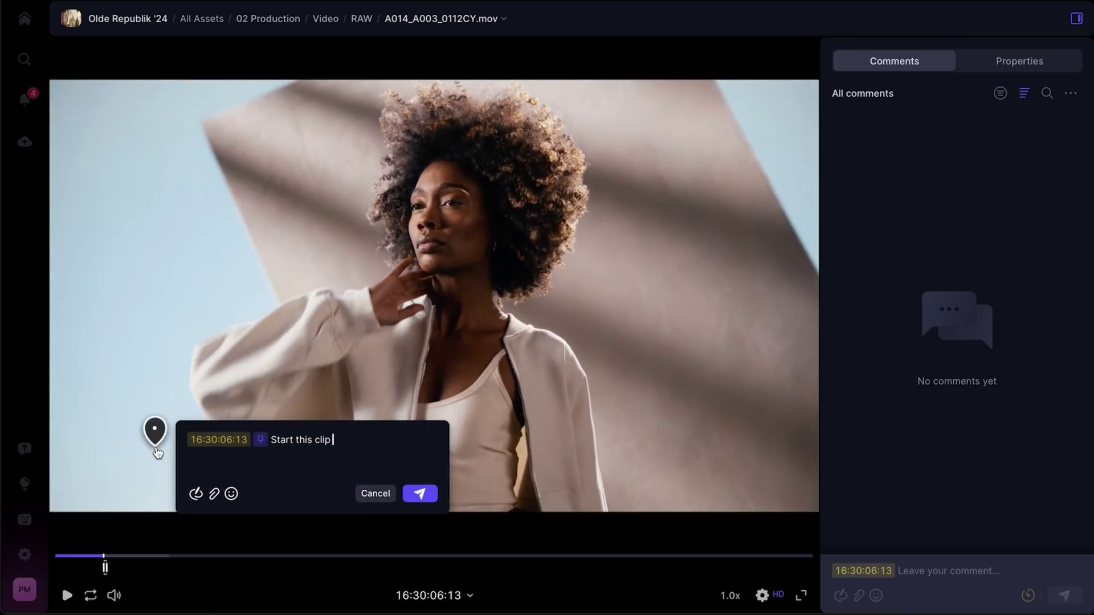
left_click(420, 493)
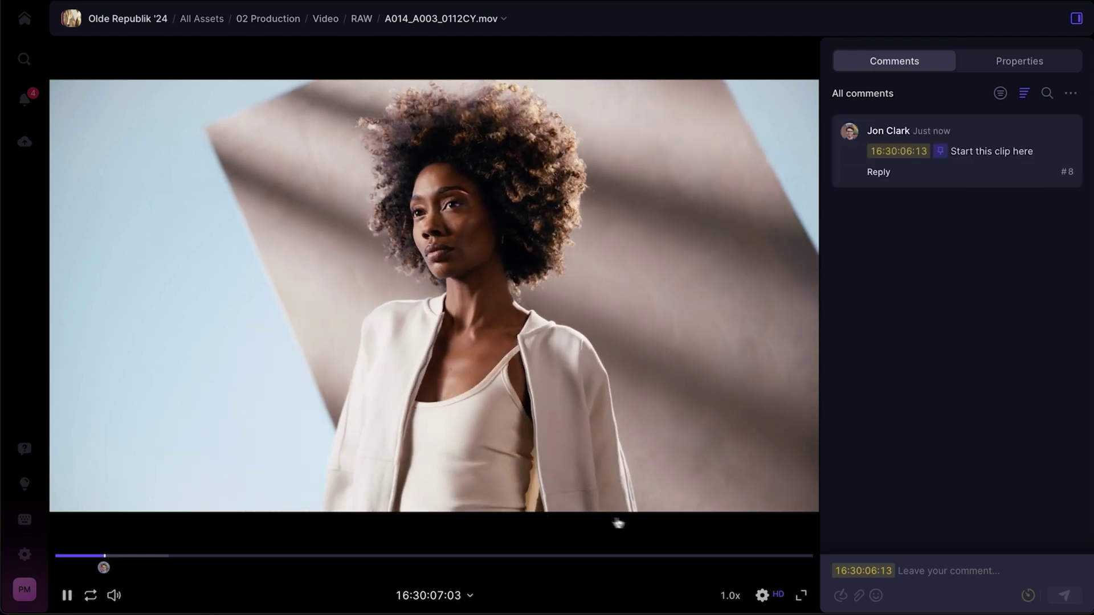
left_click(972, 564)
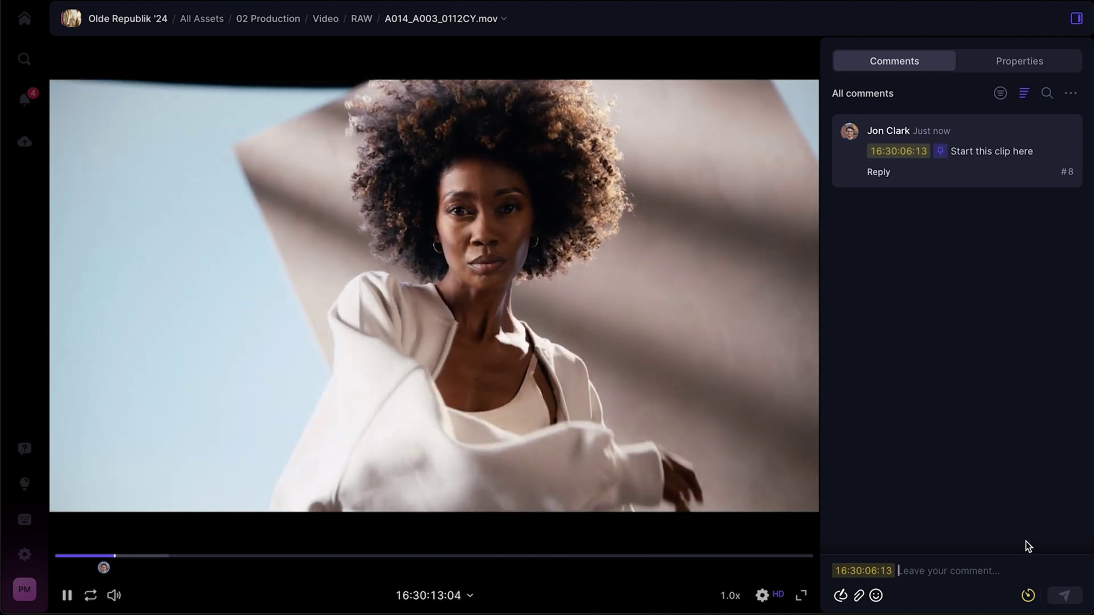
type("Can we create a separate still from this frame?")
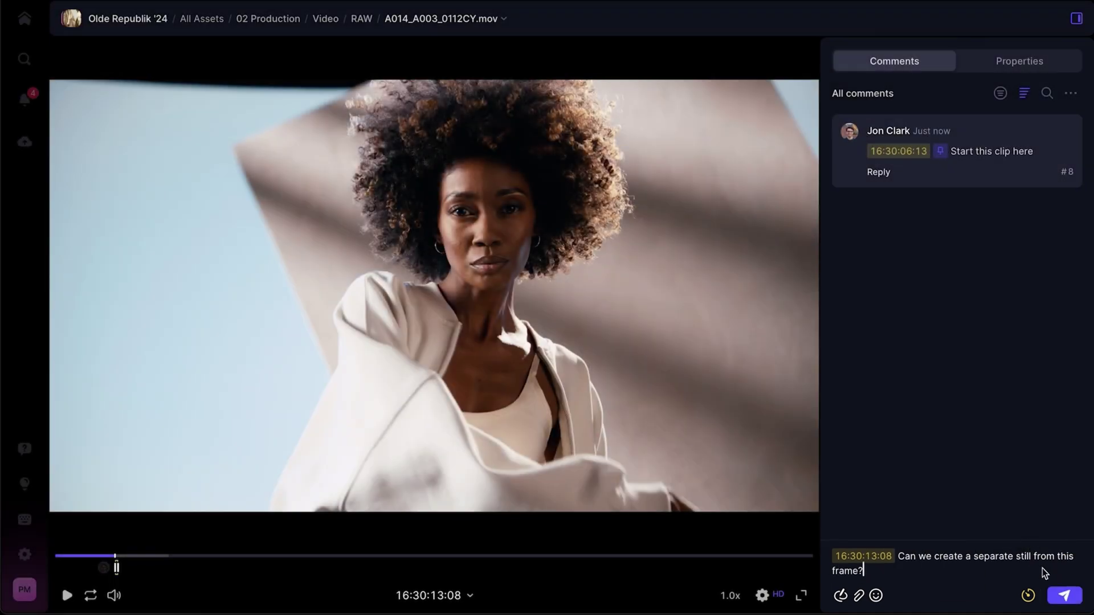
left_click(1063, 596)
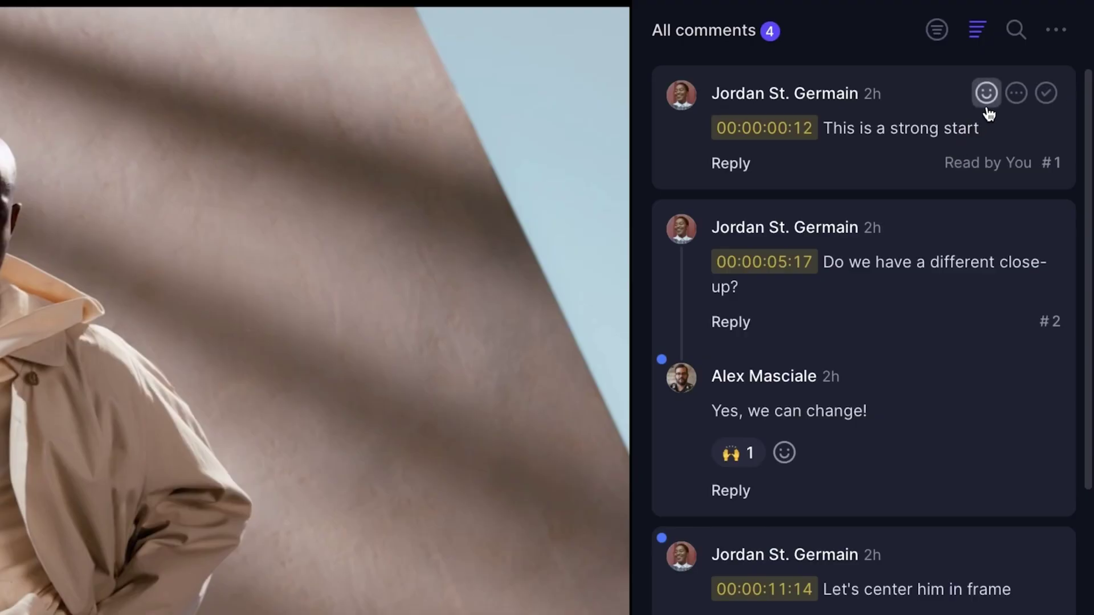
React to the comment 'This is a strong start' with the fire emoji.
left_click(989, 100)
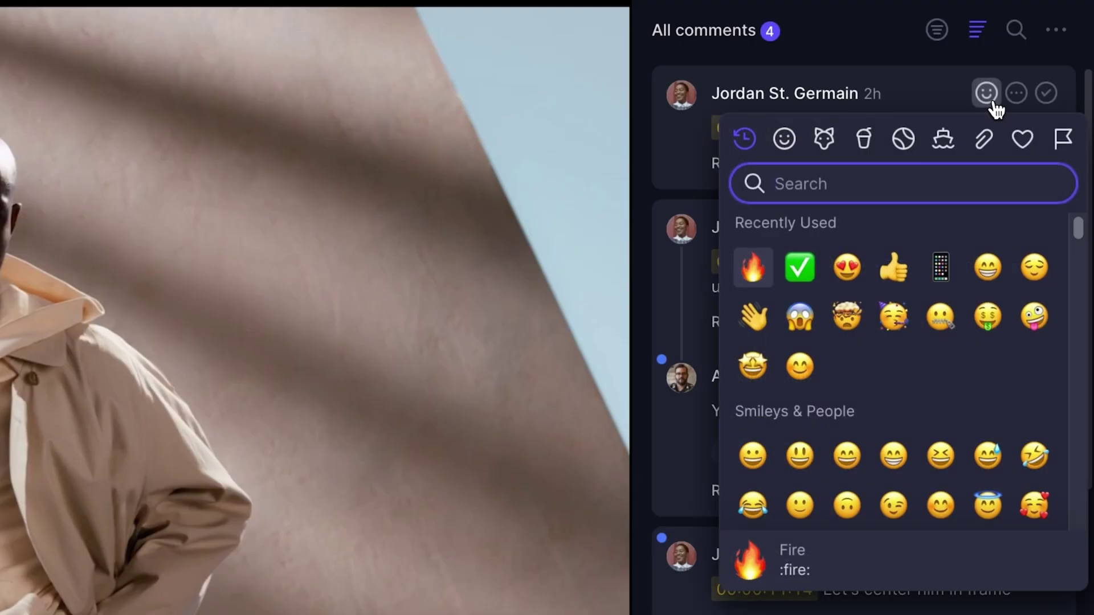
left_click(786, 266)
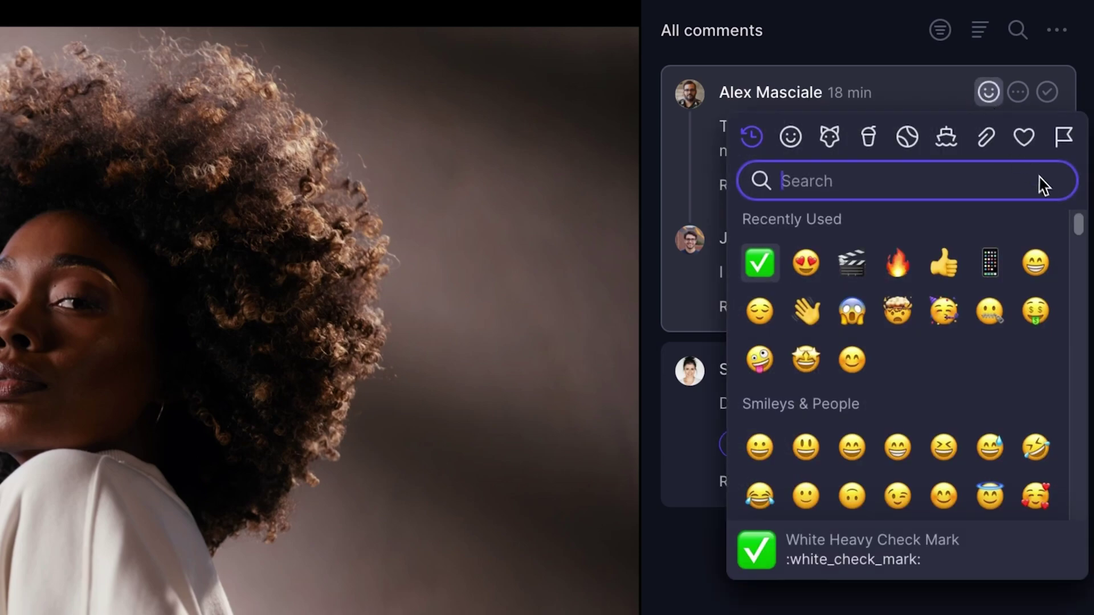
left_click_drag(1078, 224, 1079, 274)
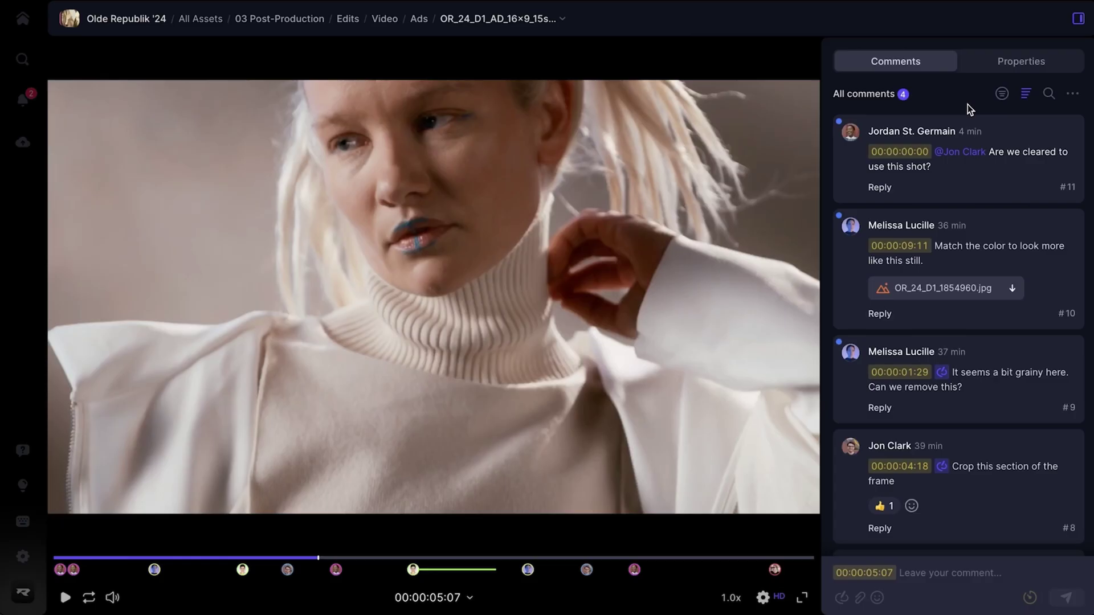
left_click(1001, 94)
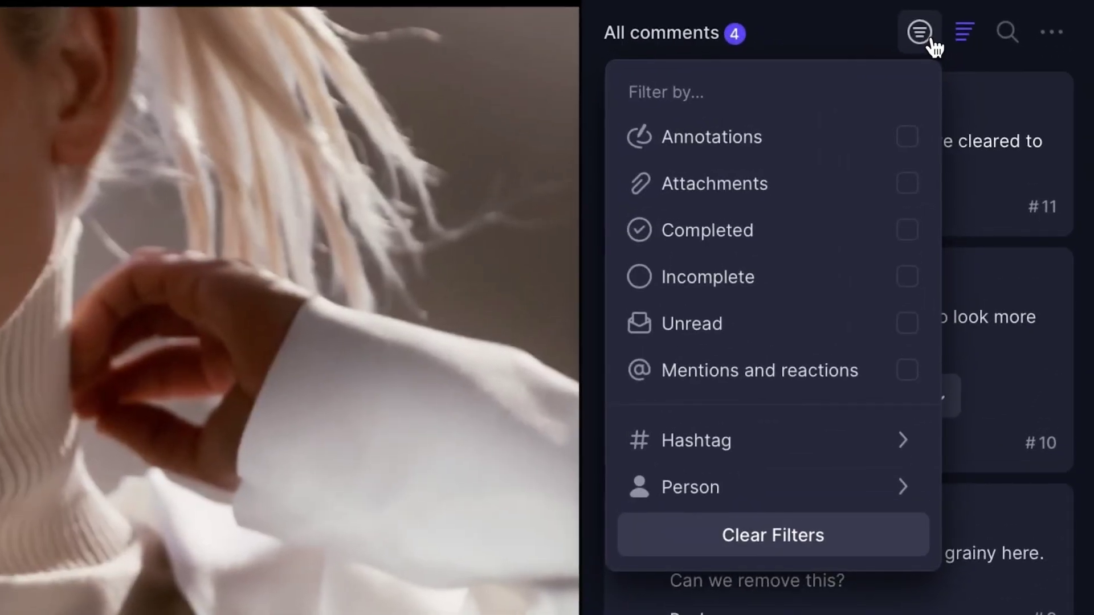
left_click(907, 138)
left_click(876, 56)
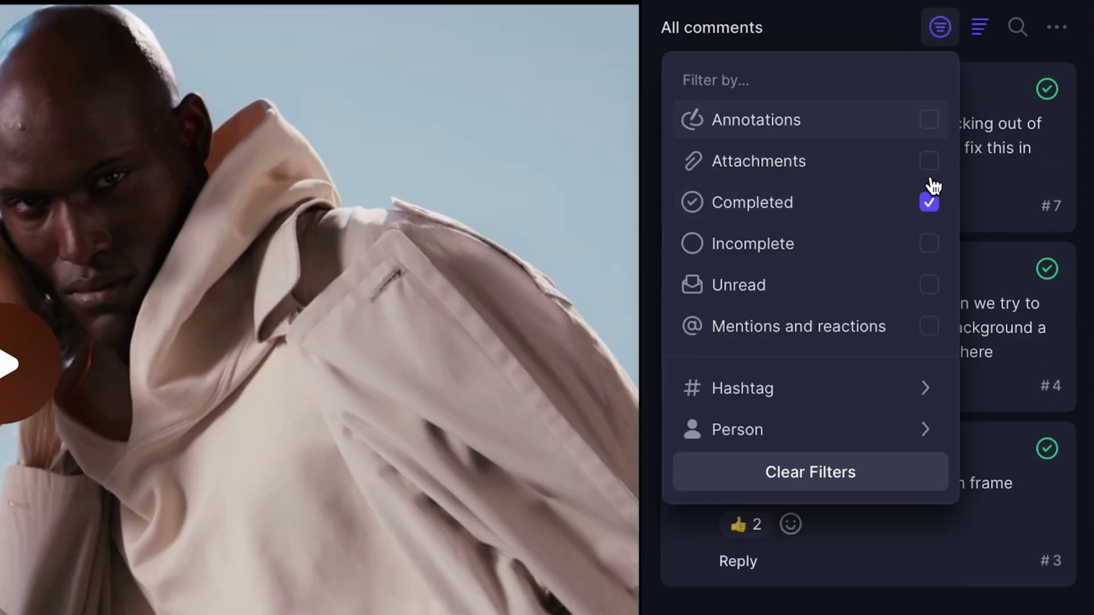
left_click(899, 40)
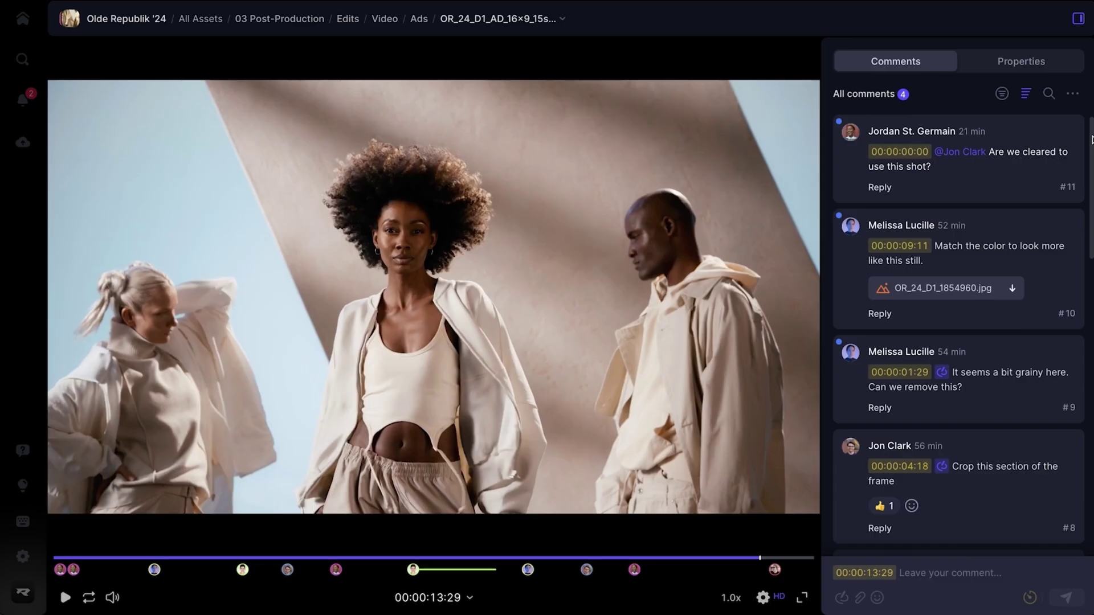
scroll(957, 336, "down", 4)
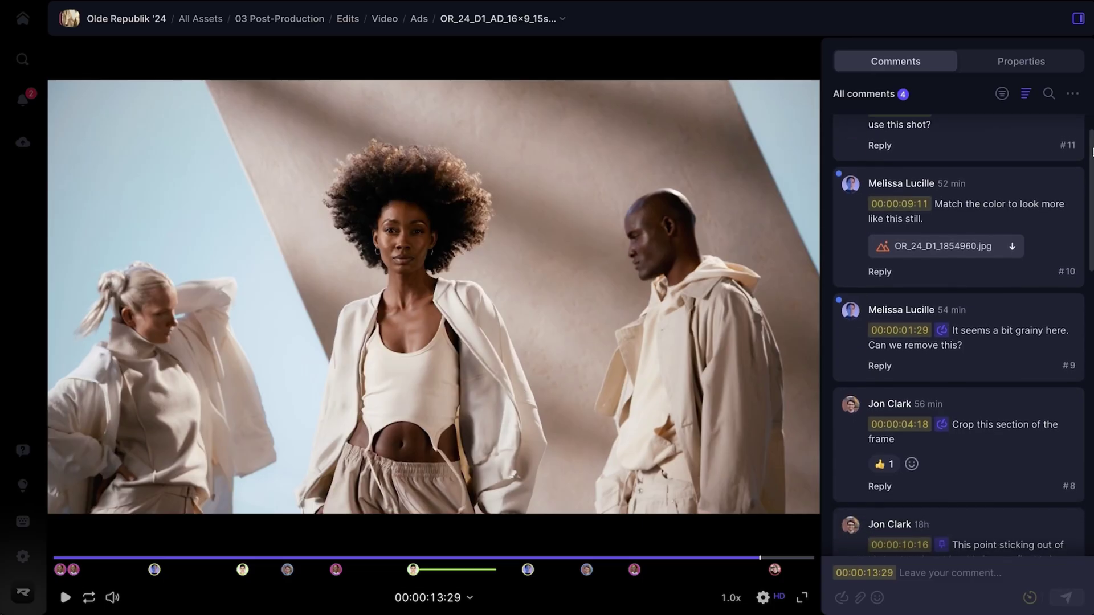
scroll(958, 336, "down", 4)
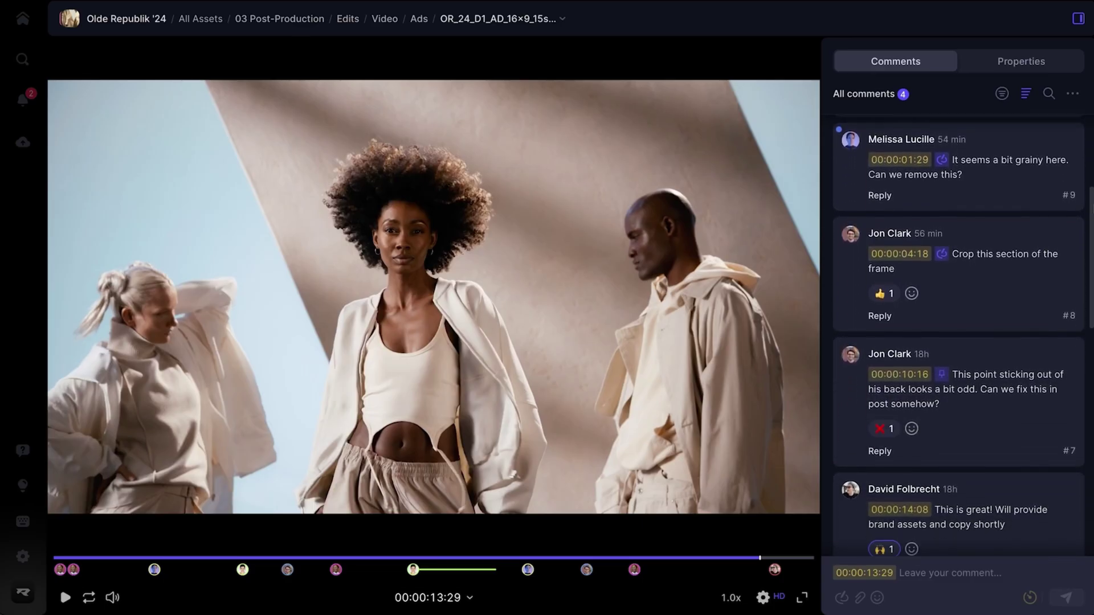